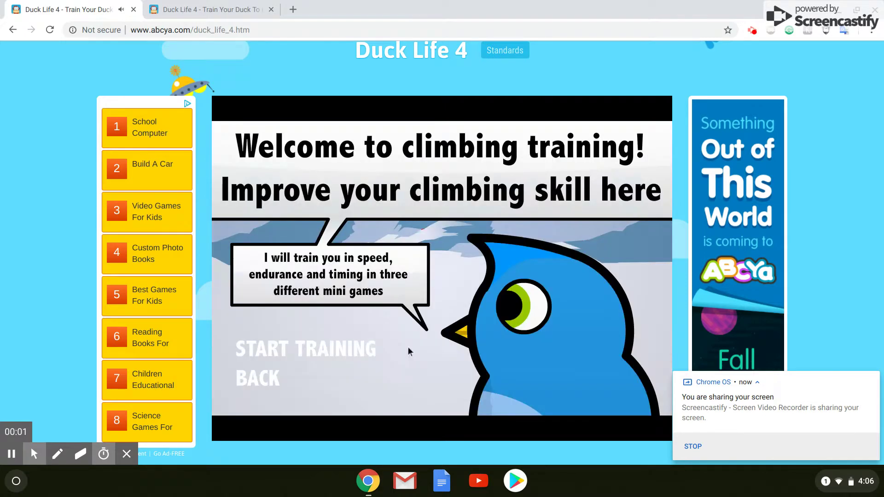
Train the duck in the speed climbing game, reaching distance 5203 and climbing level 57
left_click(321, 350)
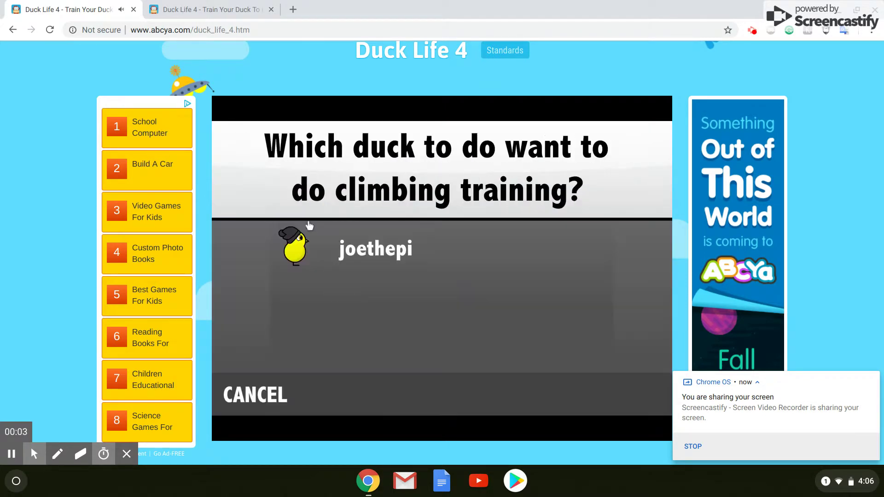
left_click(307, 236)
key("space")
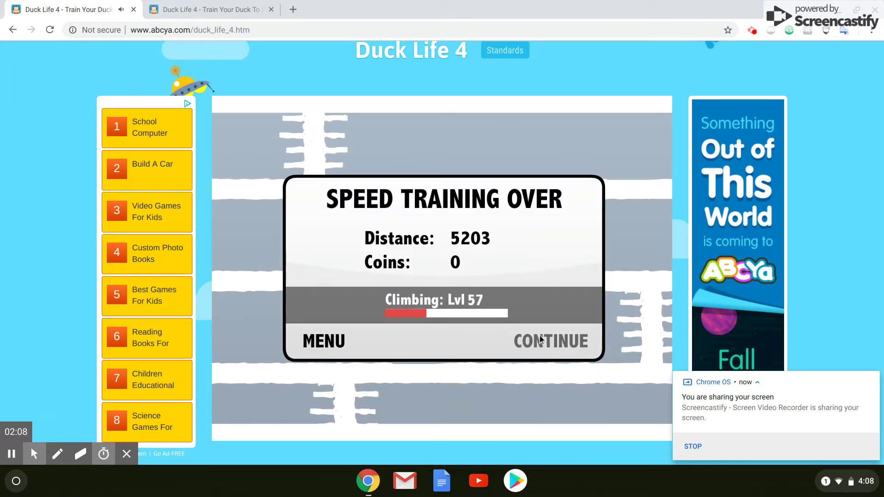
left_click(541, 340)
Play the risk climbing game up to climbing level 62, then begin the reactions game
key("space")
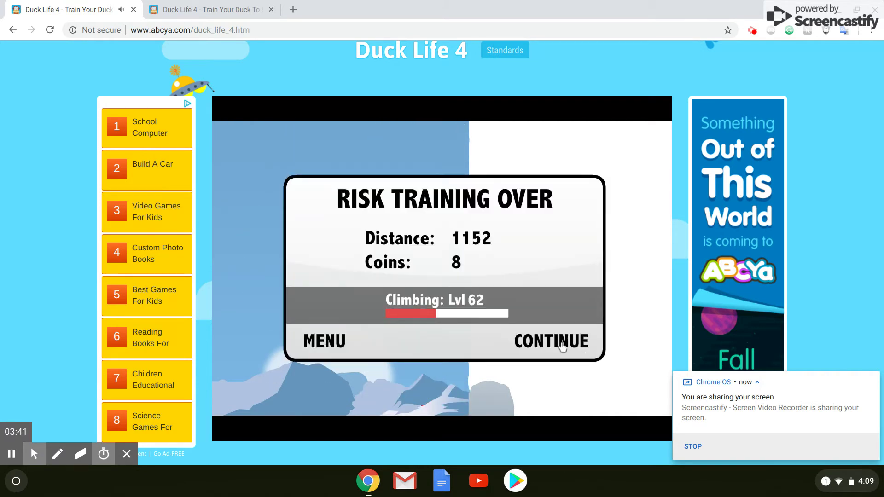
left_click(534, 350)
key("space")
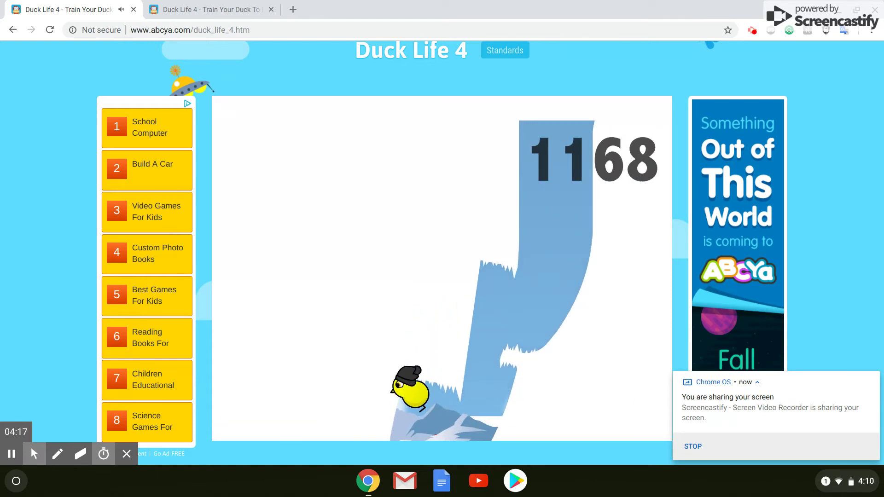
Finish the reactions climbing game and view results showing climbing level 63
left_click(549, 346)
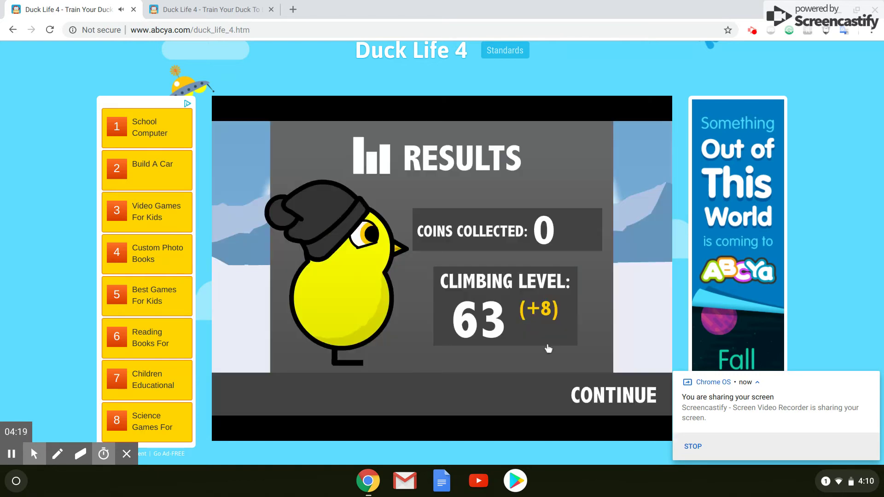
Return to the glacier, accept the penguin's race challenge and enter the duck
left_click(584, 399)
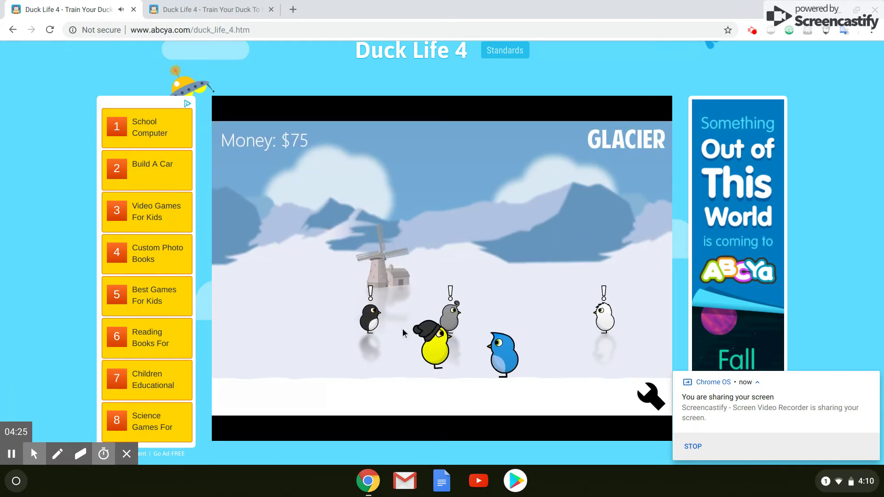
left_click(373, 323)
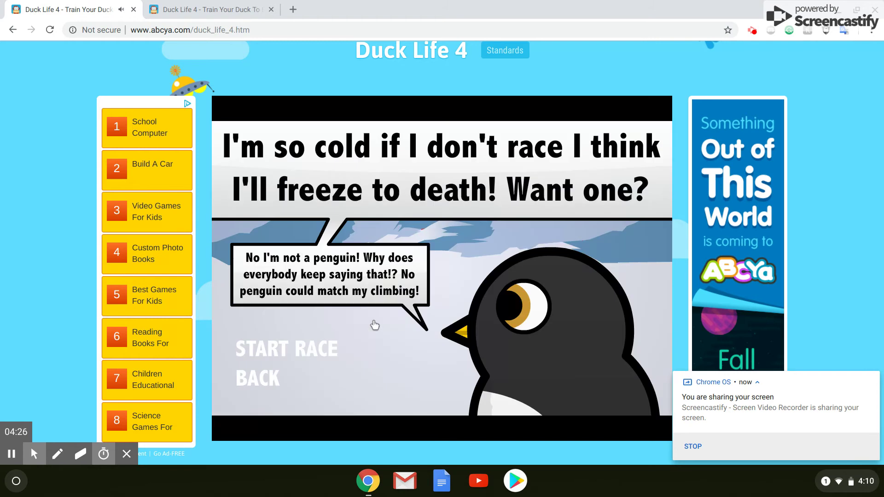
left_click(320, 346)
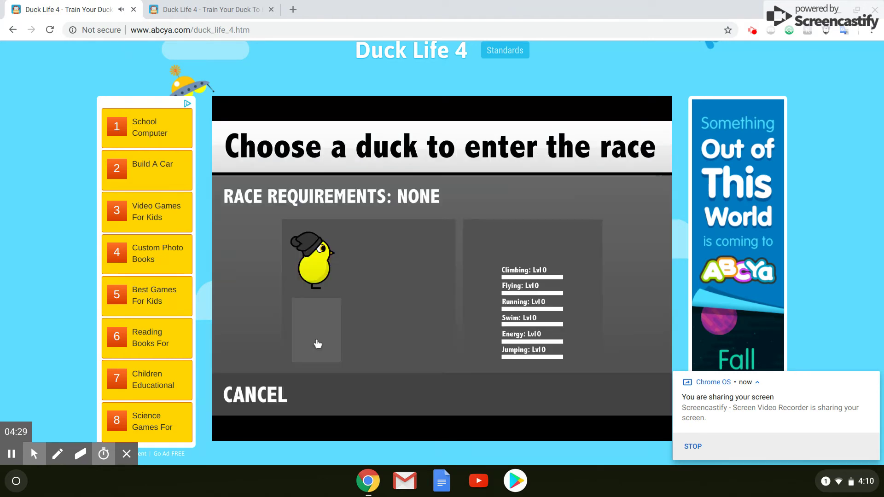
left_click(327, 290)
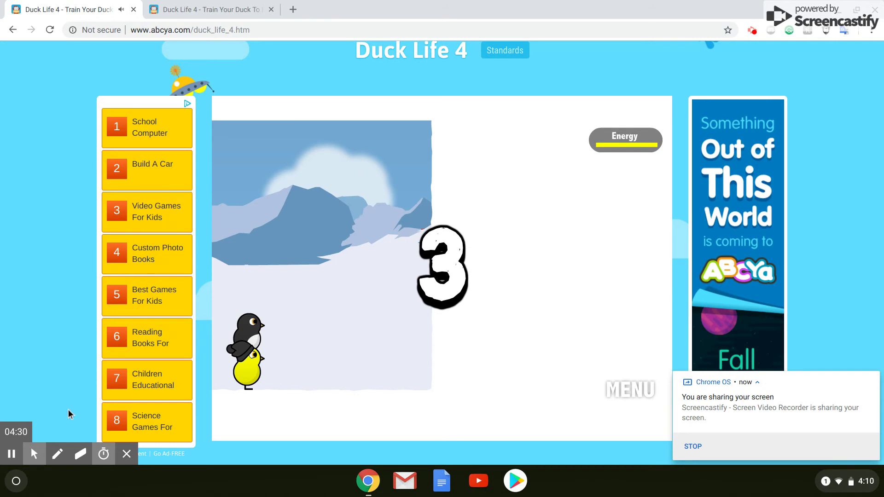
Draw annotation lines over the race scene, erasing the first line
left_click(57, 454)
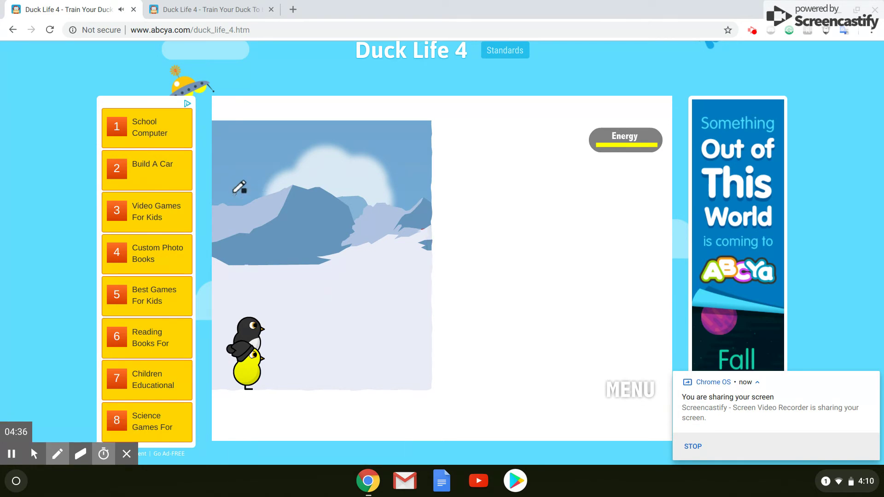
left_click_drag(221, 192, 450, 202)
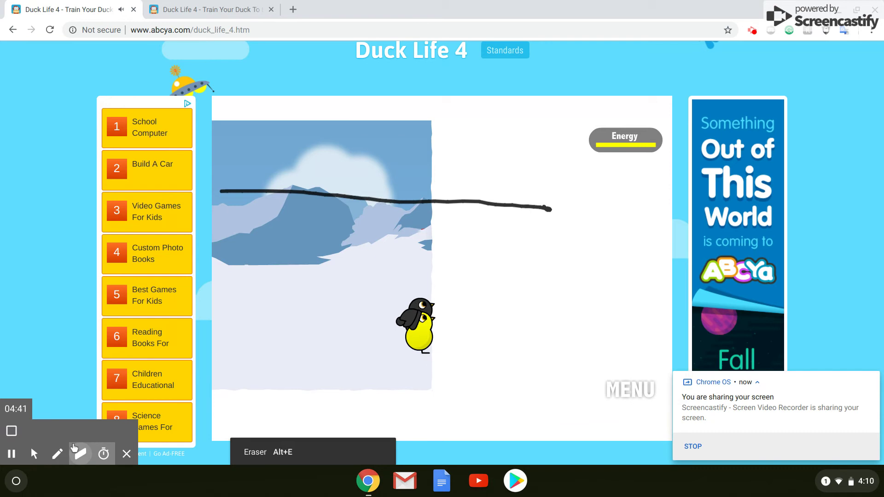
left_click(12, 430)
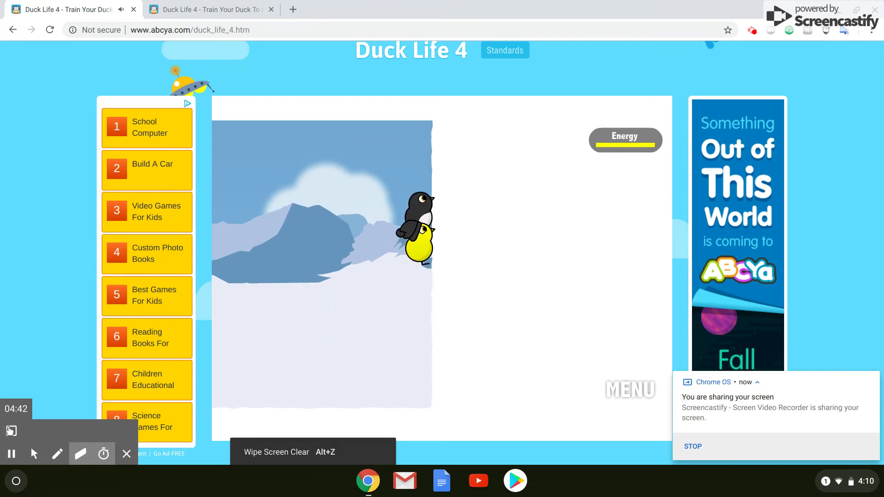
left_click(57, 454)
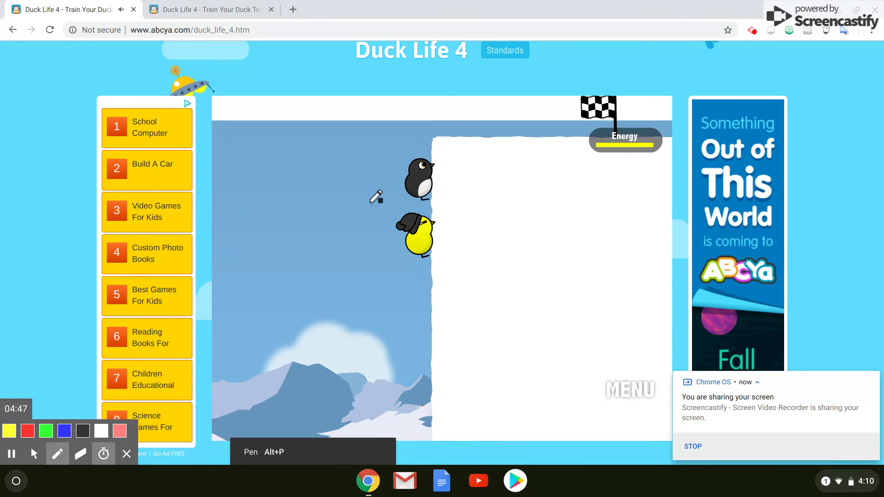
mouse_move(502, 186)
left_mouse_down()
mouse_move(502, 86)
mouse_move(509, 215)
left_mouse_up()
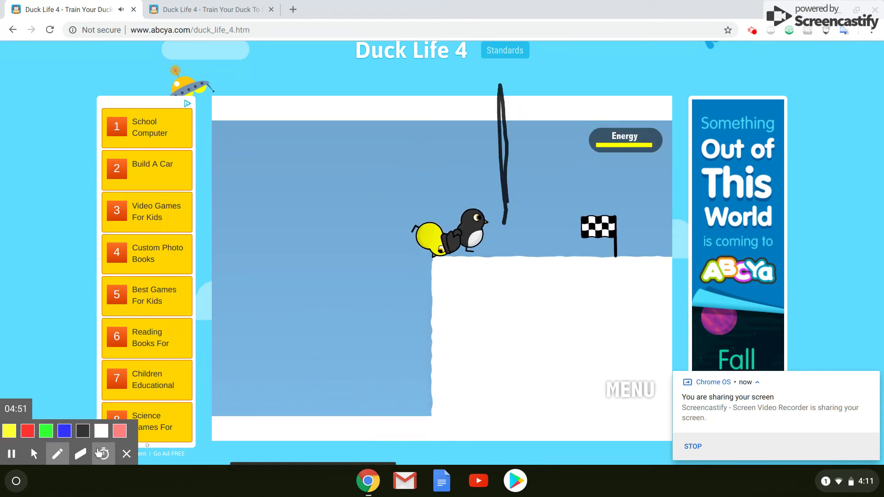
mouse_move(80, 454)
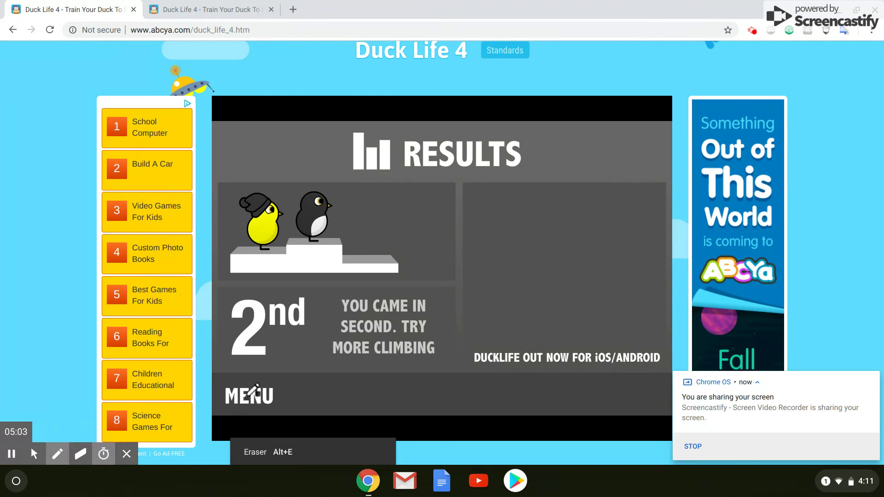
Leave the results for the glacier and talk to the penguin about racing again
left_click(34, 453)
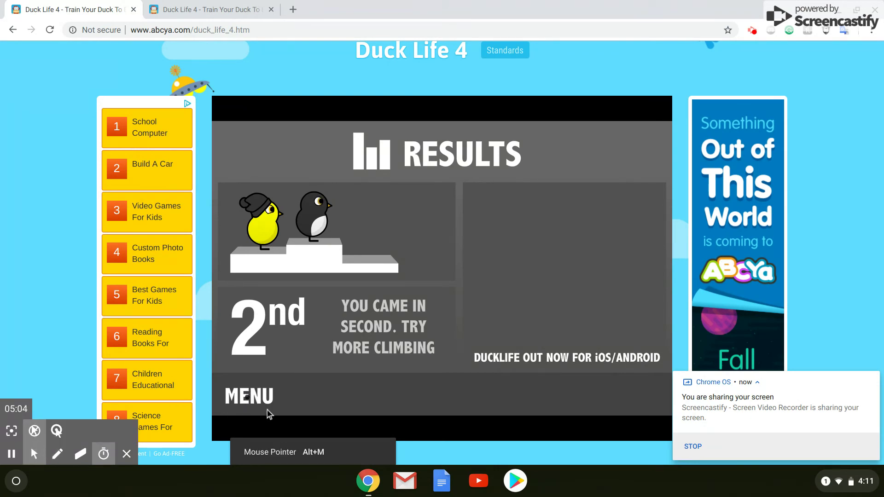
left_click(252, 401)
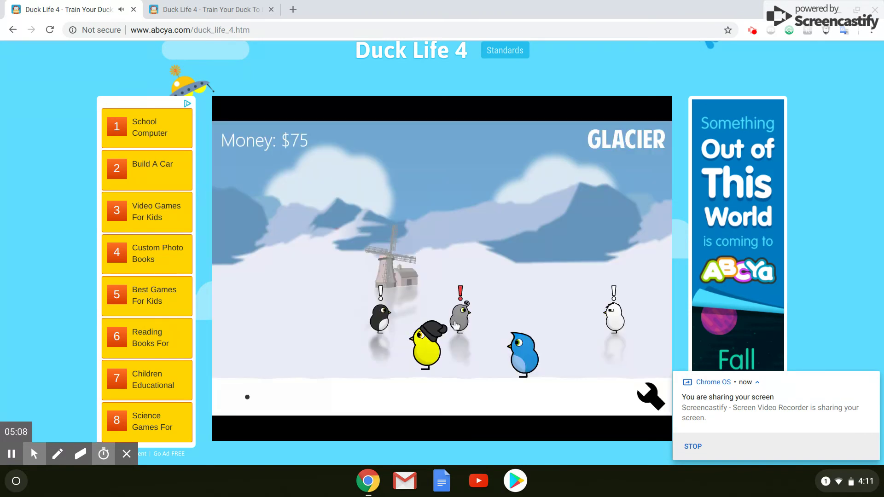
left_click(456, 322)
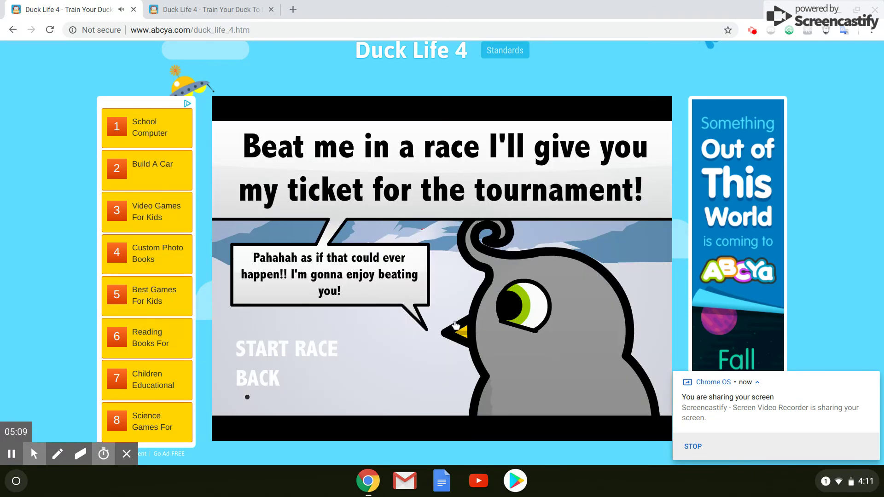
Accept the penguin's challenge and enter the climbing-trained duck to start the glacier race
left_click(294, 347)
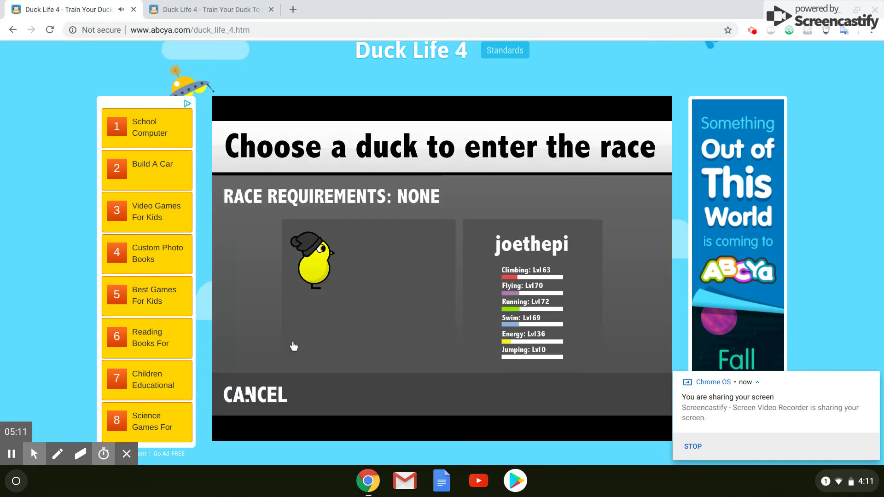
left_click(311, 263)
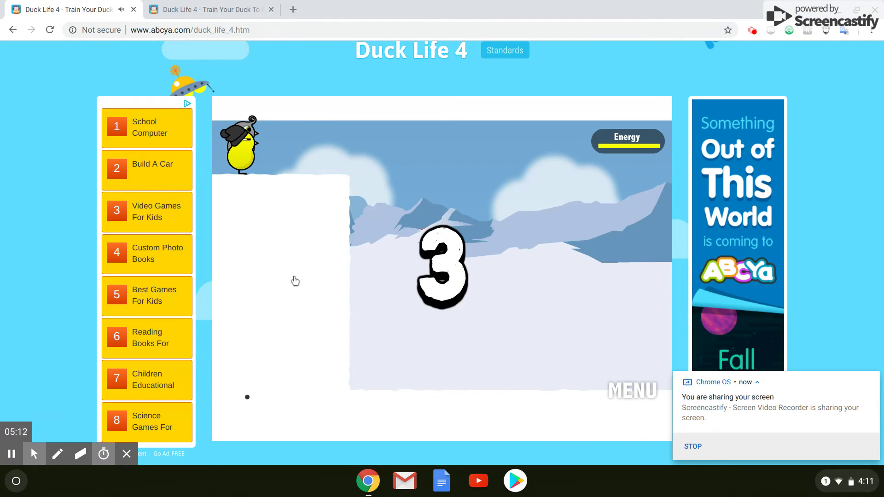
left_click(59, 454)
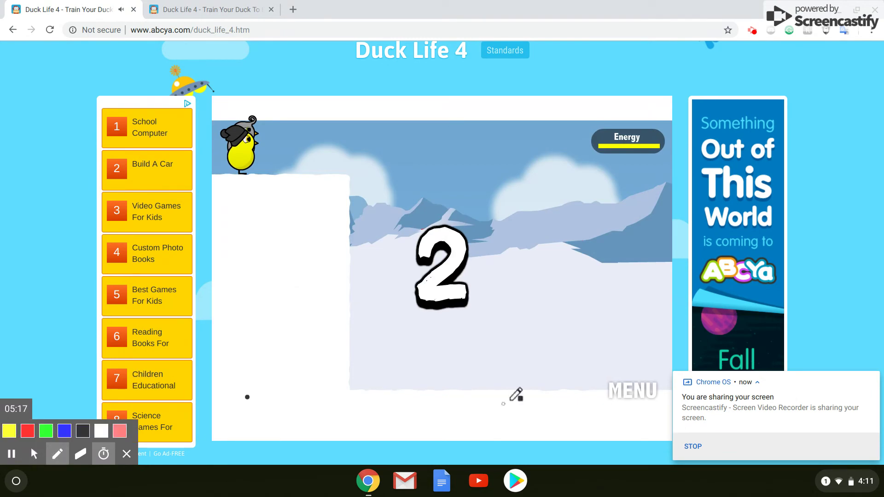
left_click(537, 390)
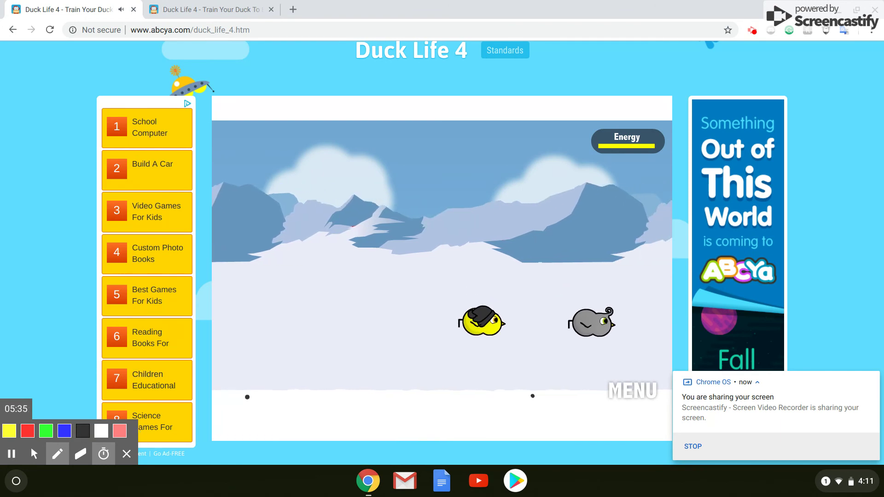
scroll(442, 249, "down", 15)
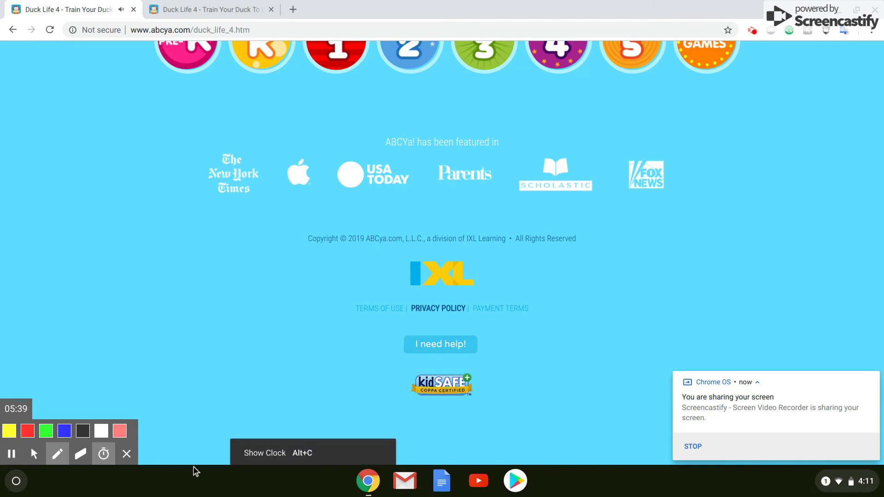
scroll(328, 317, "up", 10)
scroll(329, 316, "down", 3)
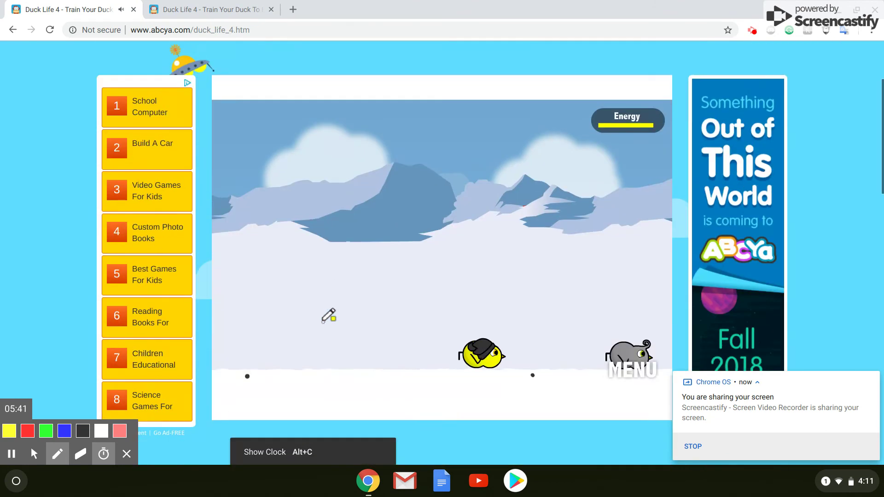
scroll(329, 317, "up", 2)
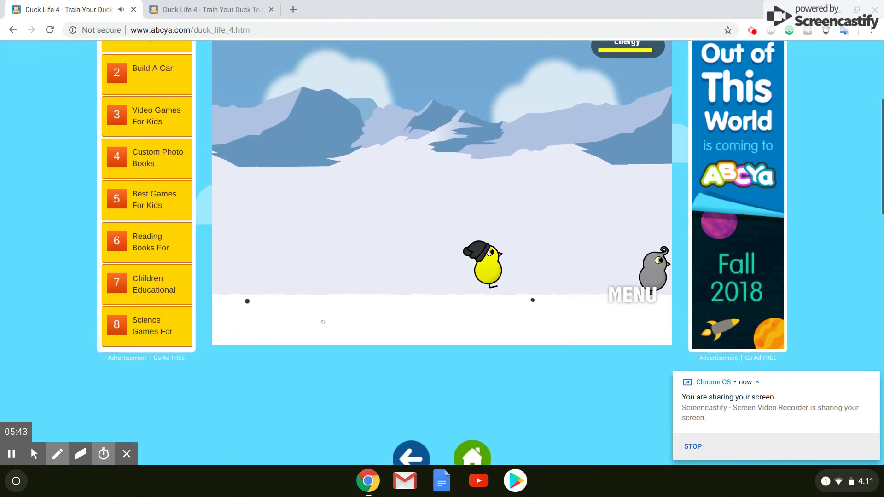
scroll(323, 322, "up", 3)
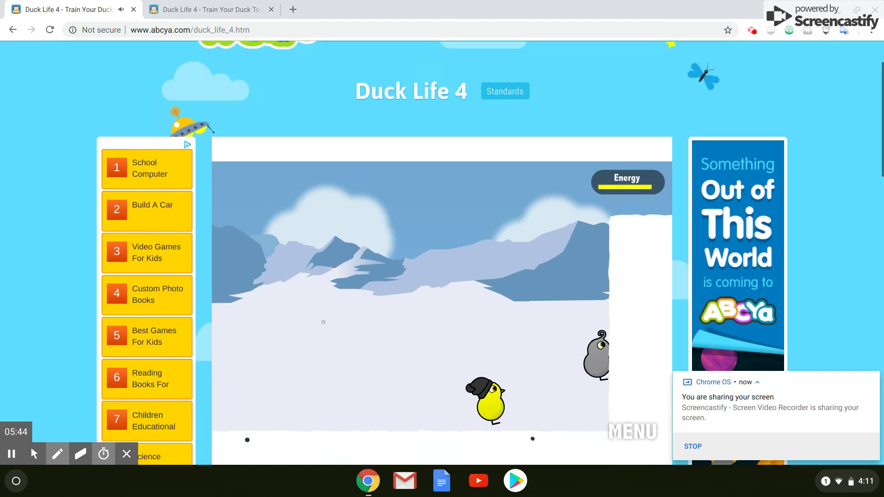
scroll(323, 322, "down", 1)
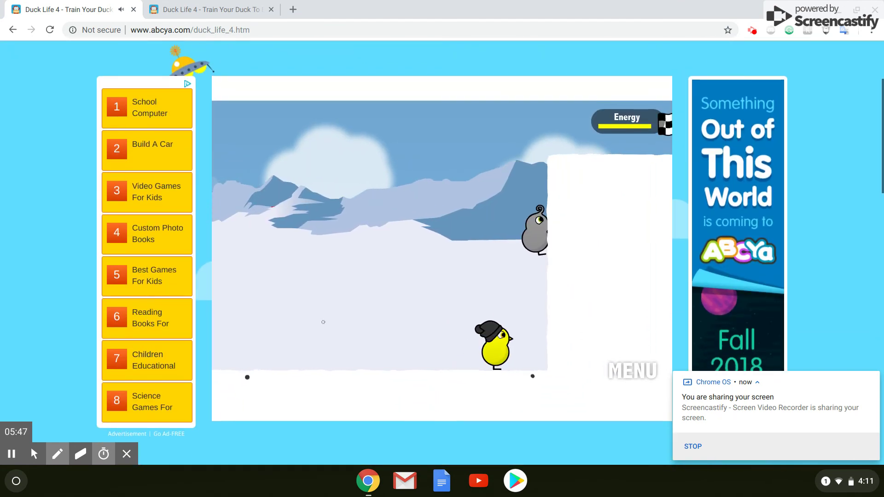
Follow the glacier race as the duck climbs the final ice wall behind the penguin
left_click(34, 453)
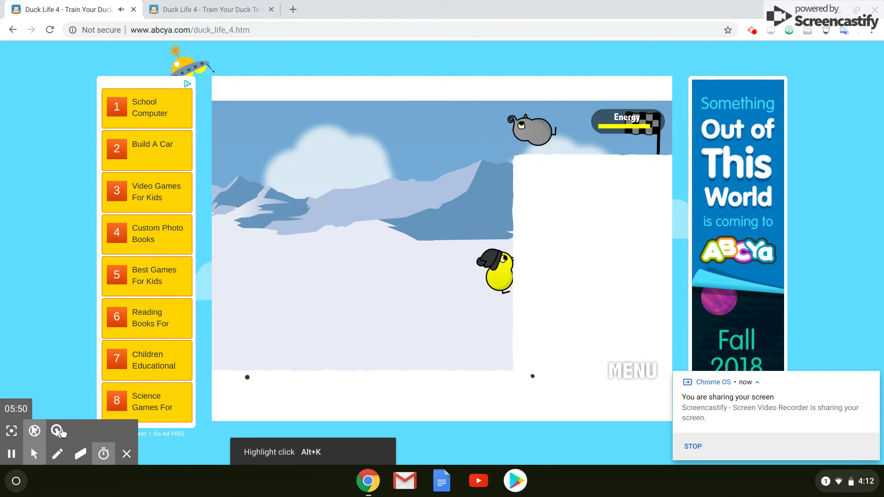
left_click(335, 356)
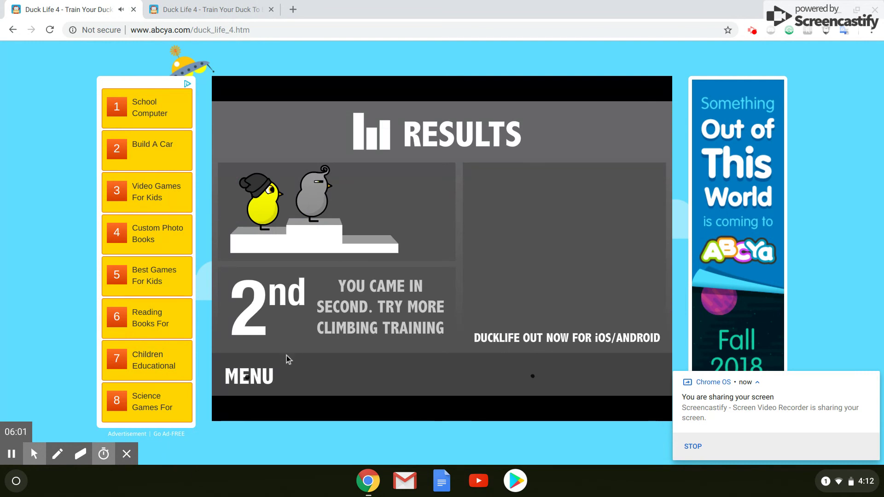
Leave the 2nd-place results screen through MENU to head back to the glacier
left_click(255, 386)
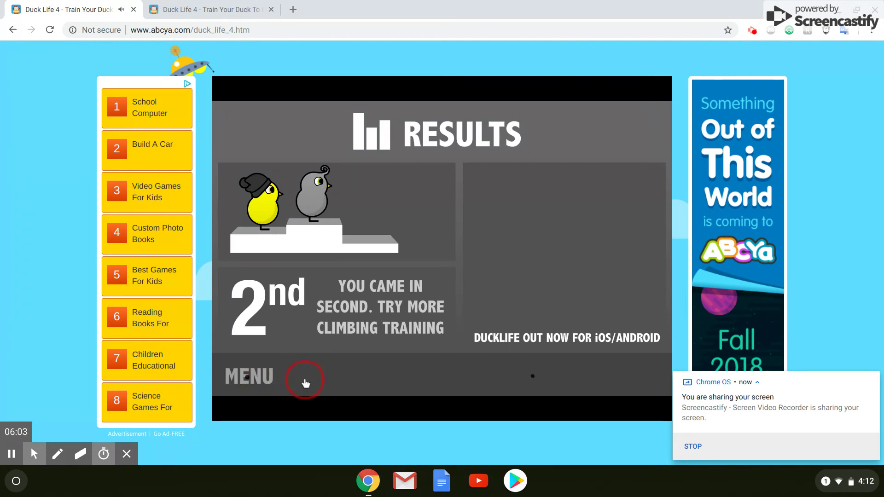